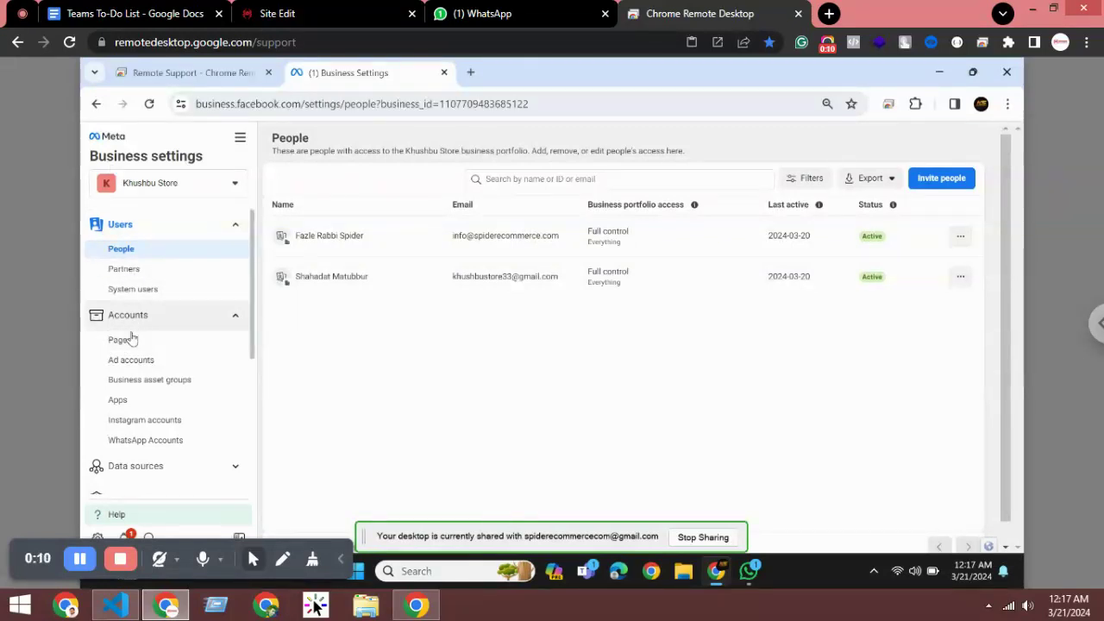
# Show the Khushbu Store portfolio's empty Pages list from the Accounts group in the sidebar
pyautogui.click(137, 323)
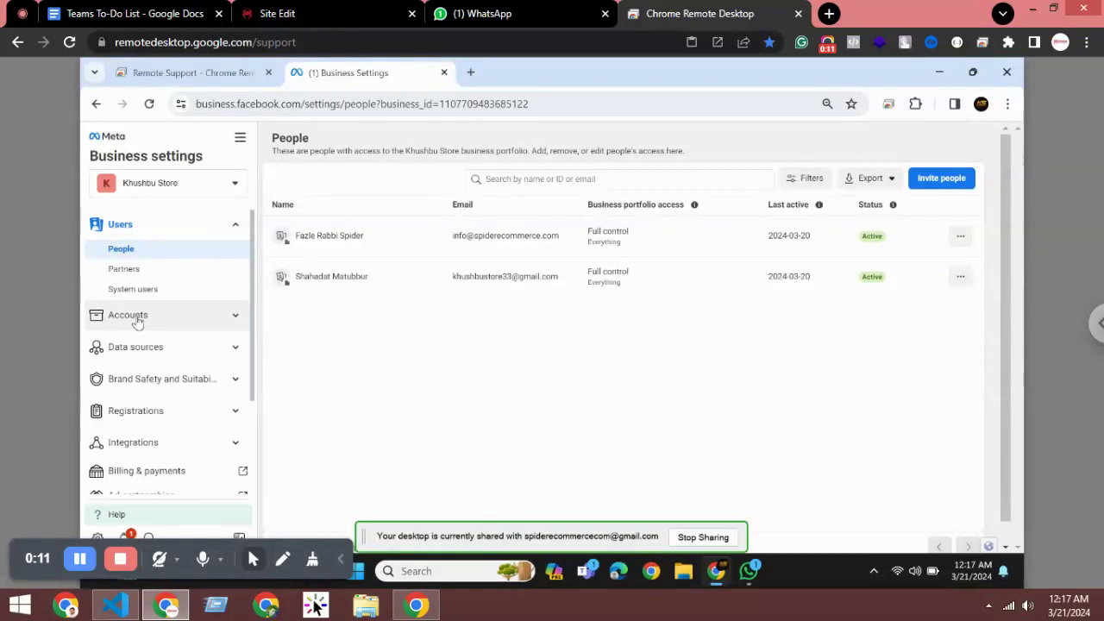
pyautogui.click(137, 324)
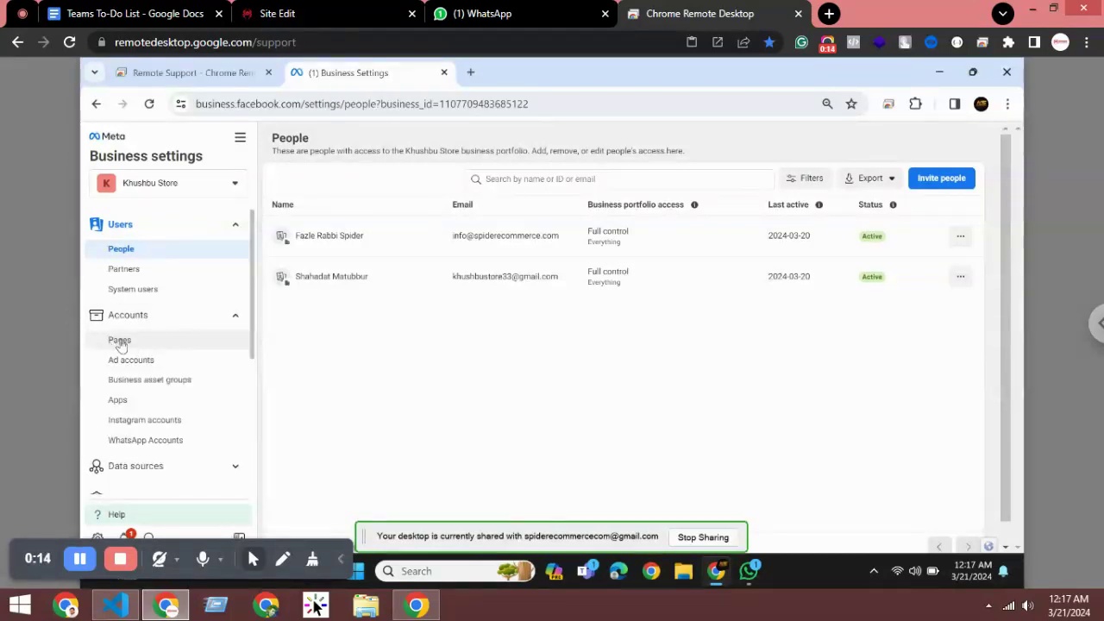
pyautogui.click(119, 342)
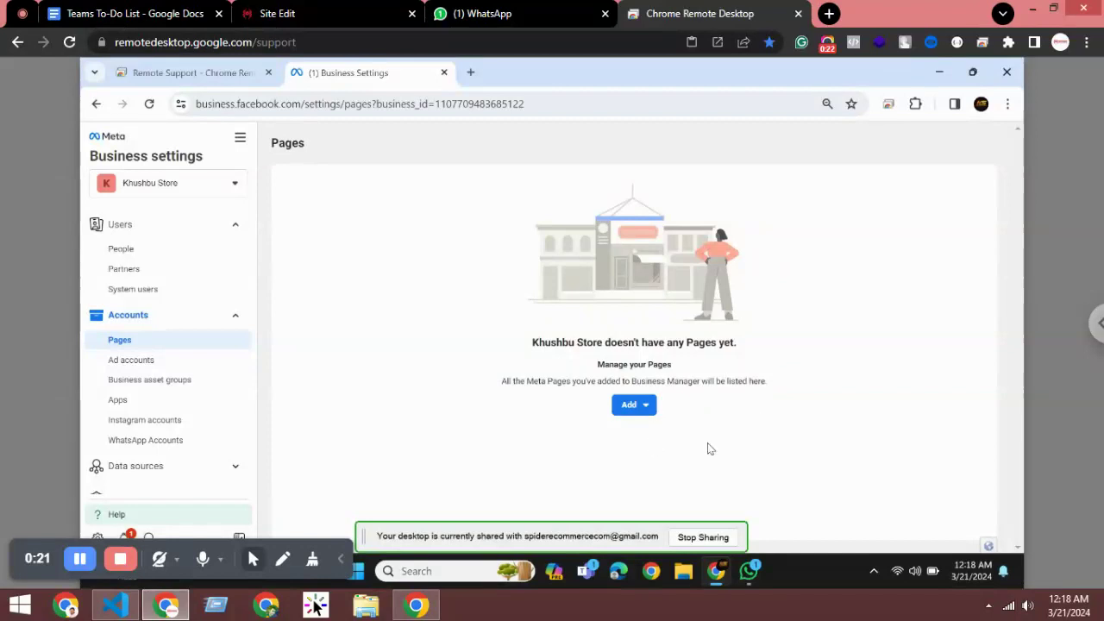
# Add the owned Khushbu Store Page via Add a Page and dismiss the confirmation
pyautogui.click(637, 411)
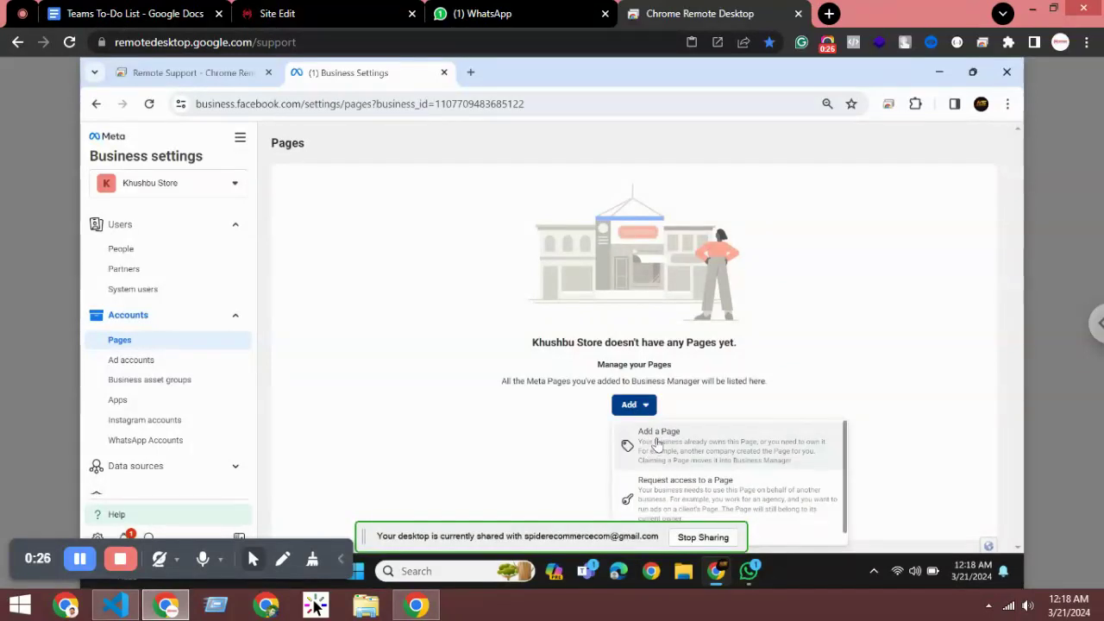
pyautogui.scroll(-1, 658, 439)
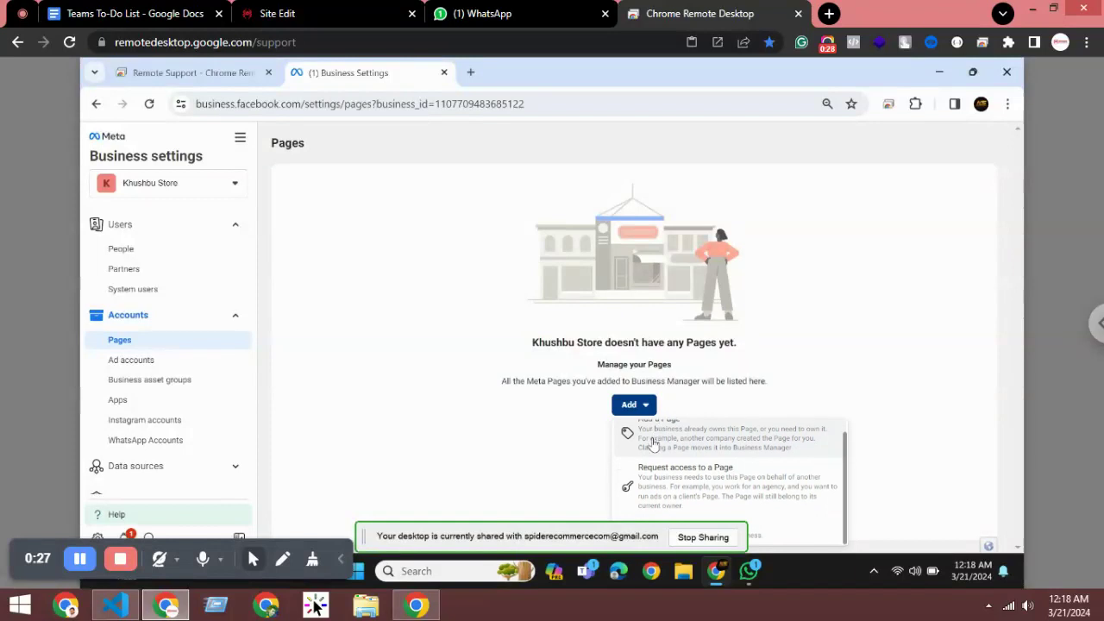
pyautogui.scroll(1, 653, 445)
pyautogui.click(653, 444)
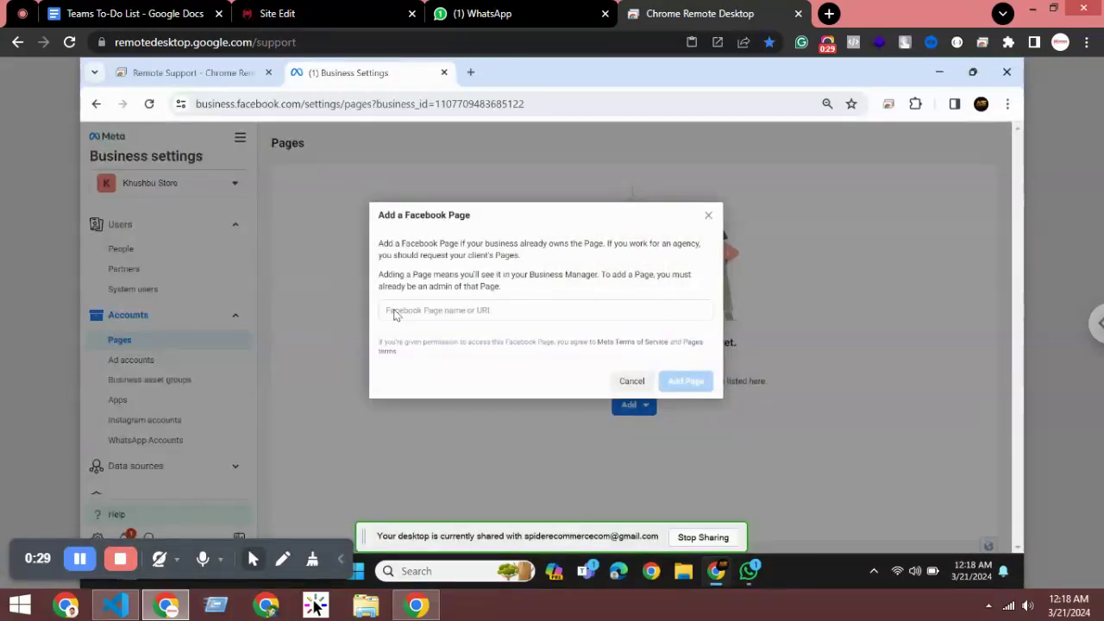
pyautogui.click(418, 309)
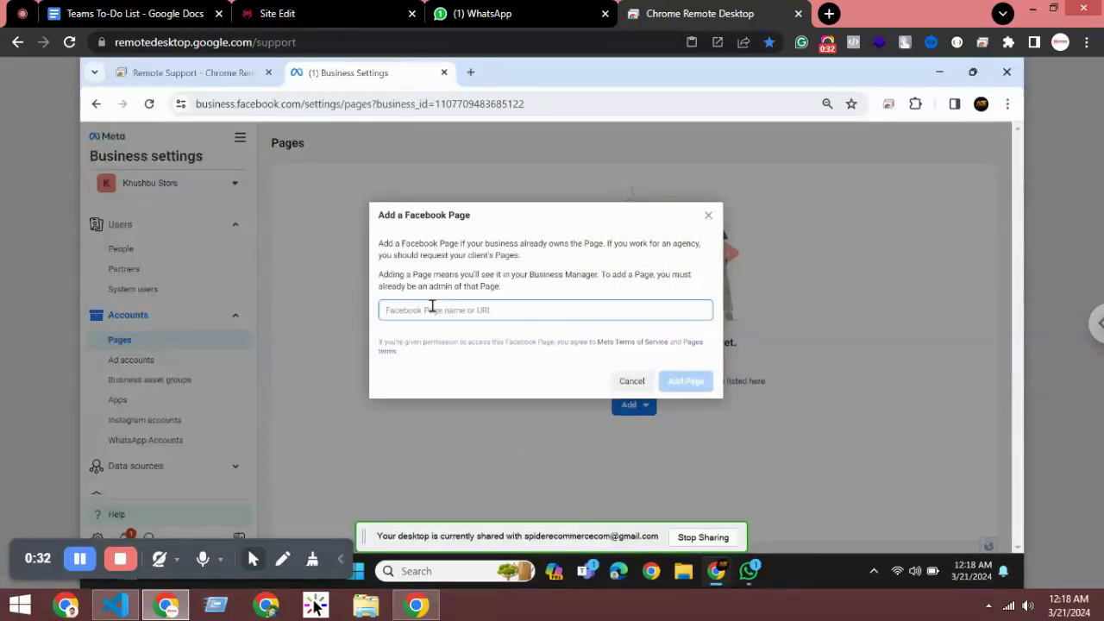
pyautogui.write('khus')
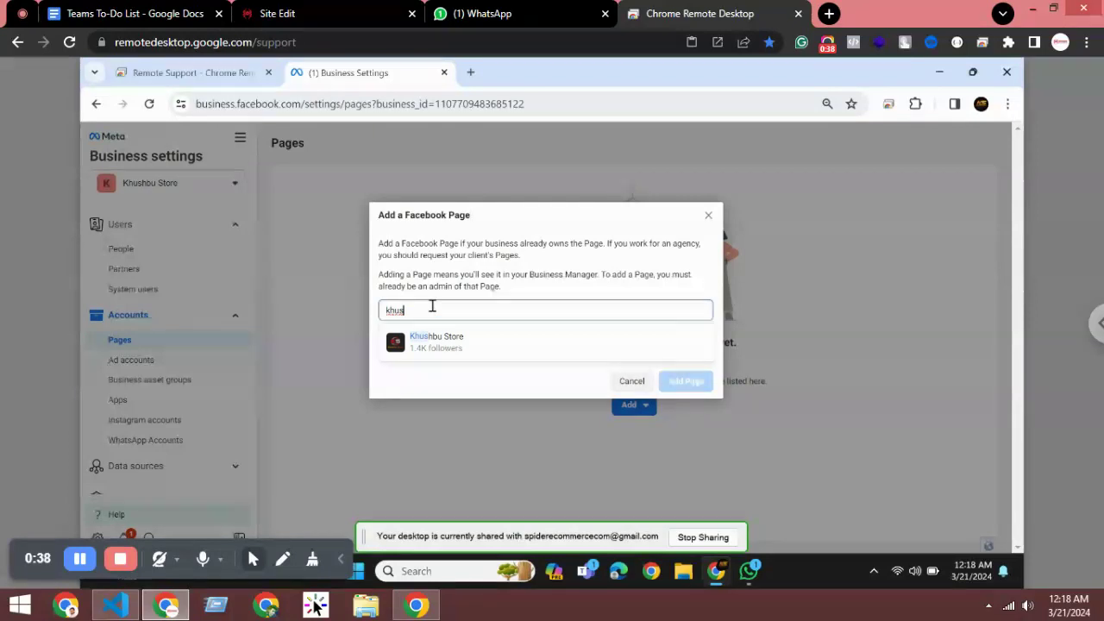
pyautogui.click(440, 344)
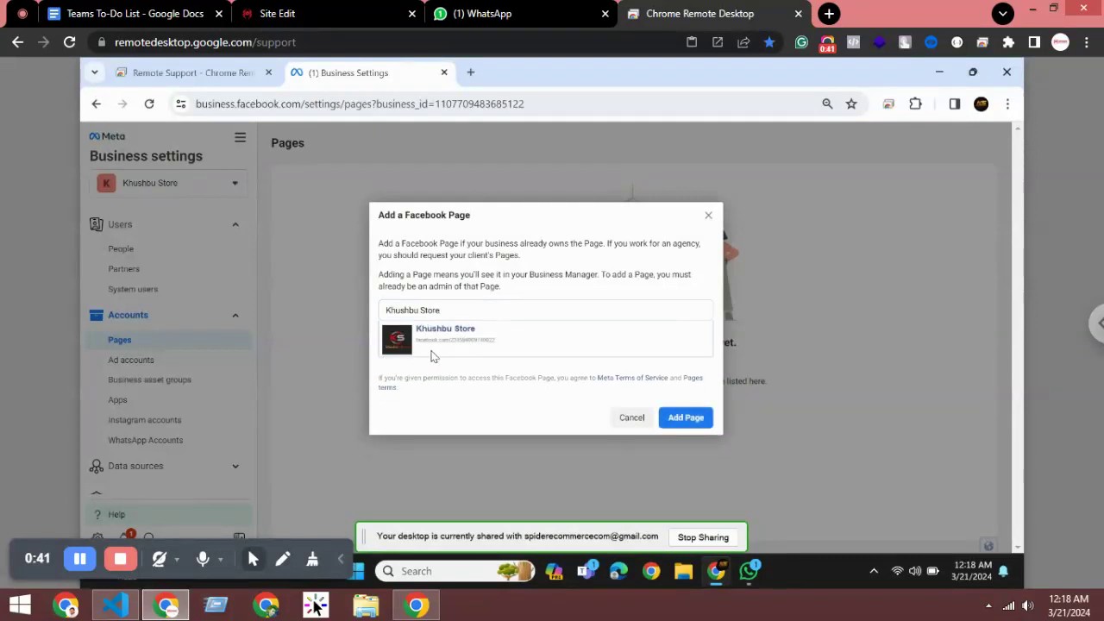
pyautogui.click(690, 418)
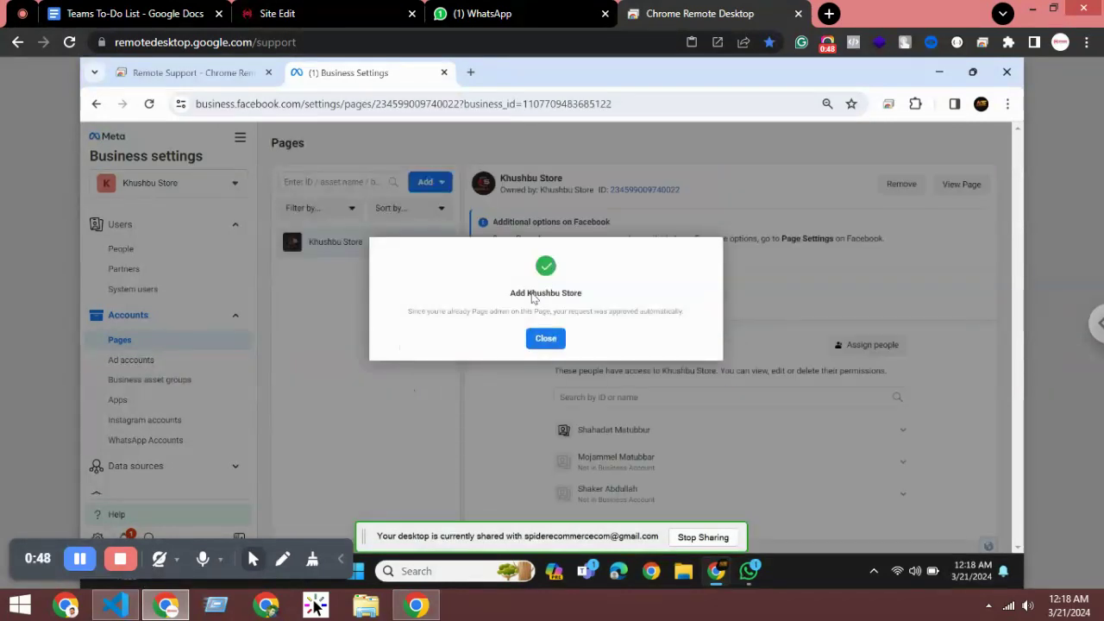
pyautogui.moveTo(510, 294); pyautogui.dragTo(587, 294)
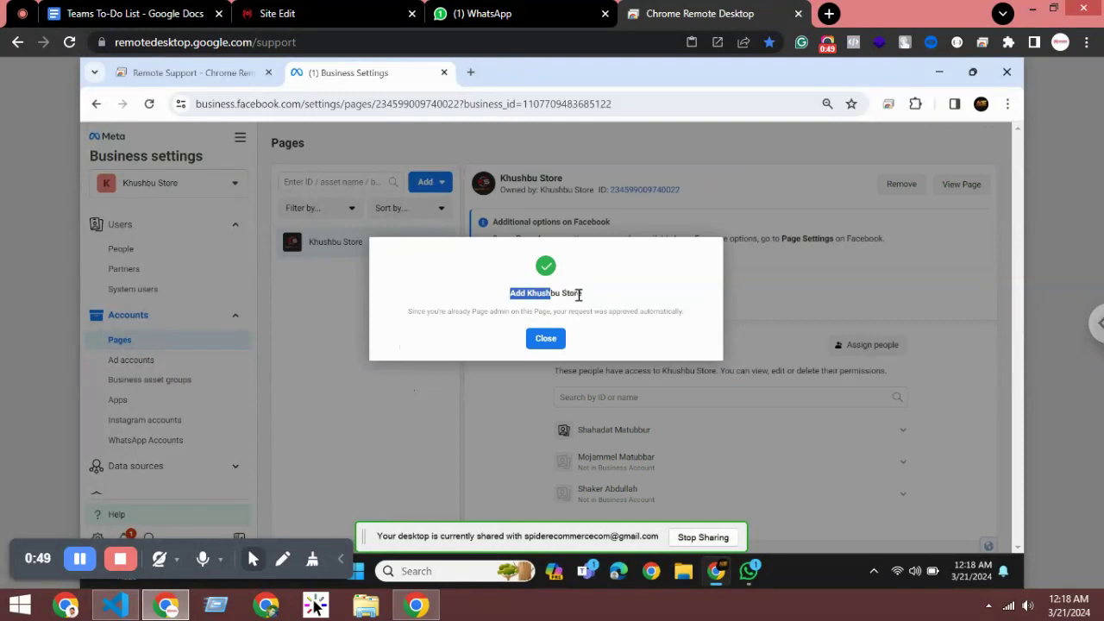
pyautogui.click(552, 338)
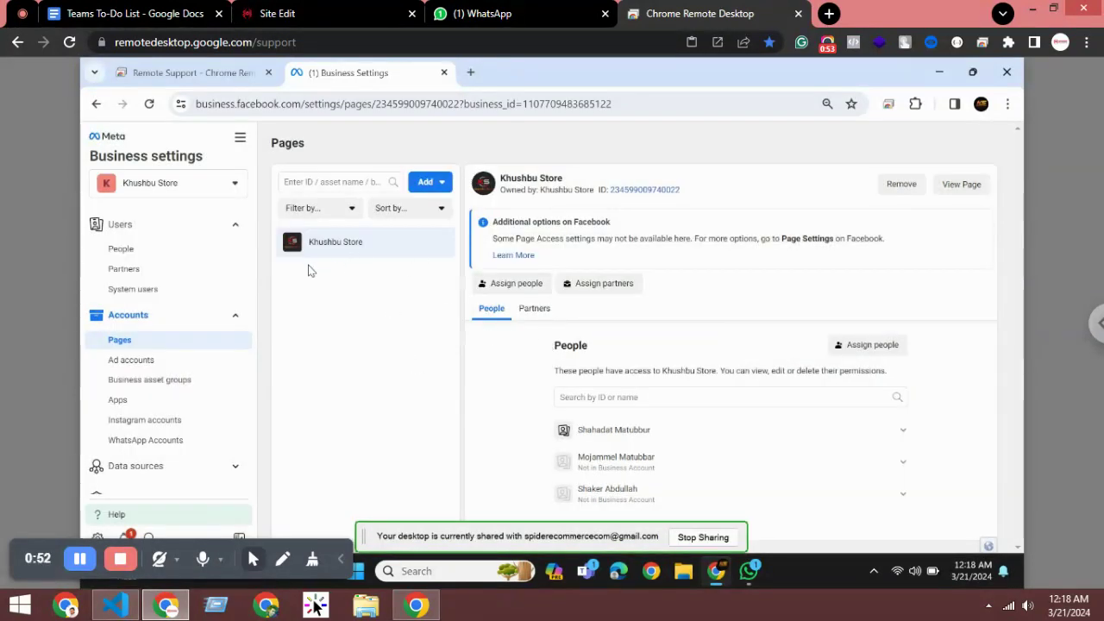